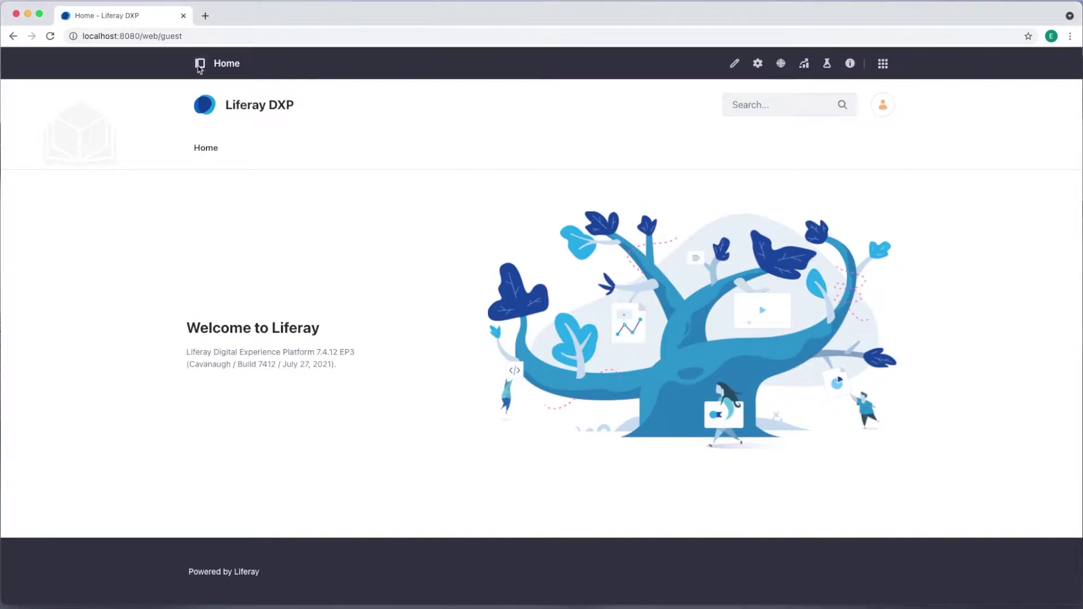
From Site Builder > Pages, add a Blank public page named 'Welcome'.
{"action": "left_click", "coordinate": [200, 64]}
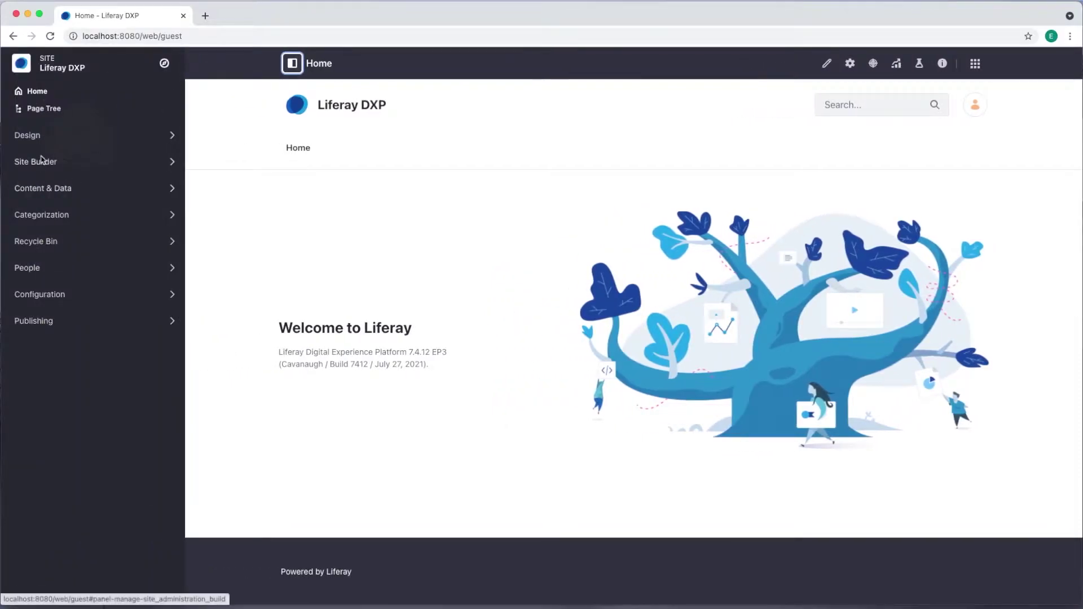
{"action": "left_click", "coordinate": [42, 163]}
{"action": "left_click", "coordinate": [36, 191]}
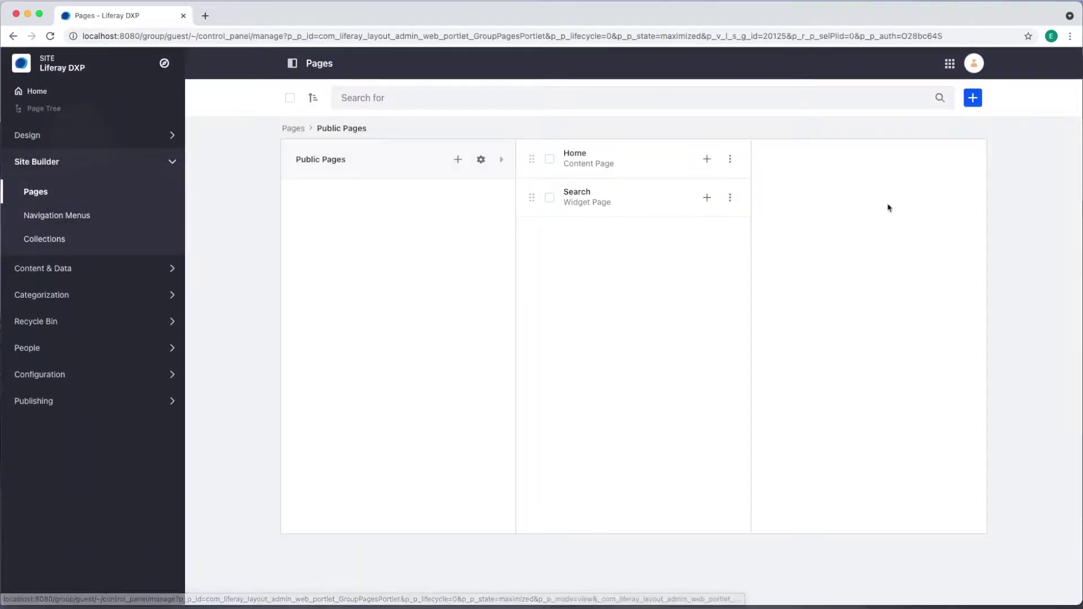
{"action": "left_click", "coordinate": [977, 103]}
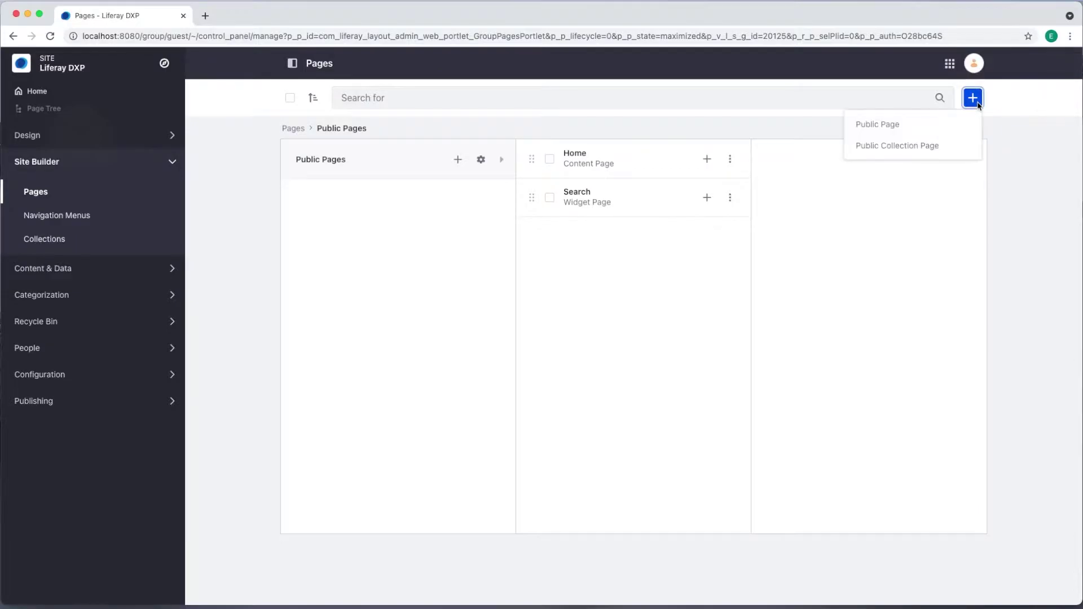
{"action": "left_click", "coordinate": [916, 130]}
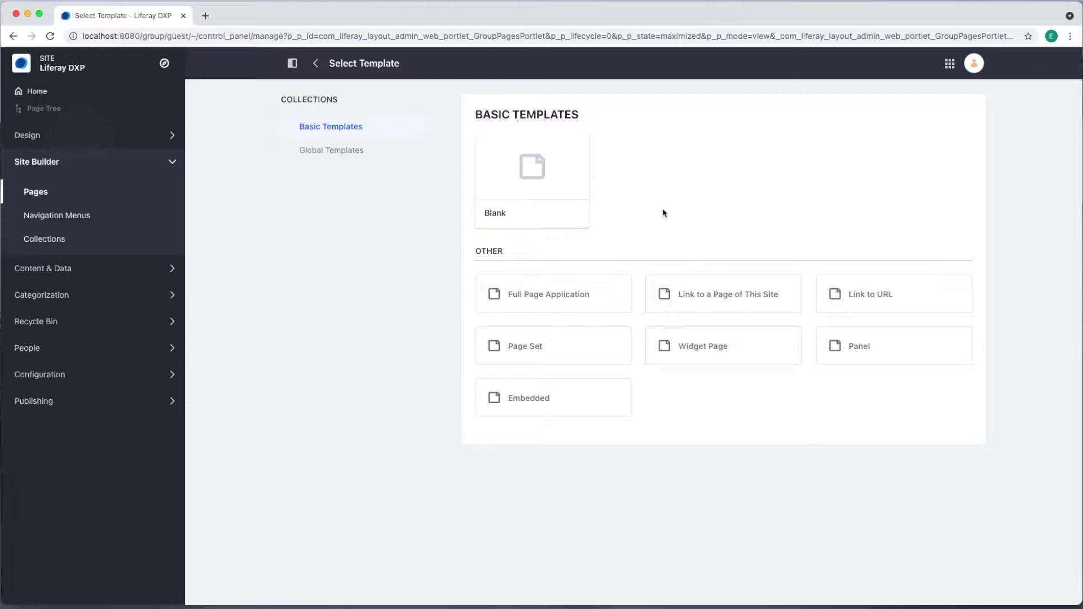
{"action": "left_click", "coordinate": [502, 182]}
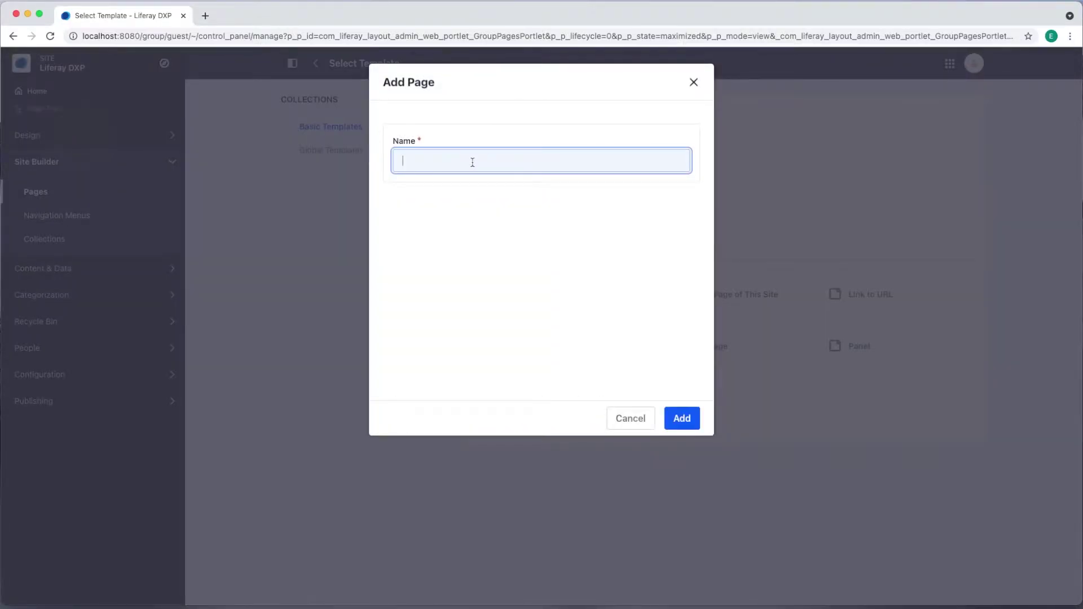
{"action": "type", "text": "Welcome"}
{"action": "key", "text": "Return"}
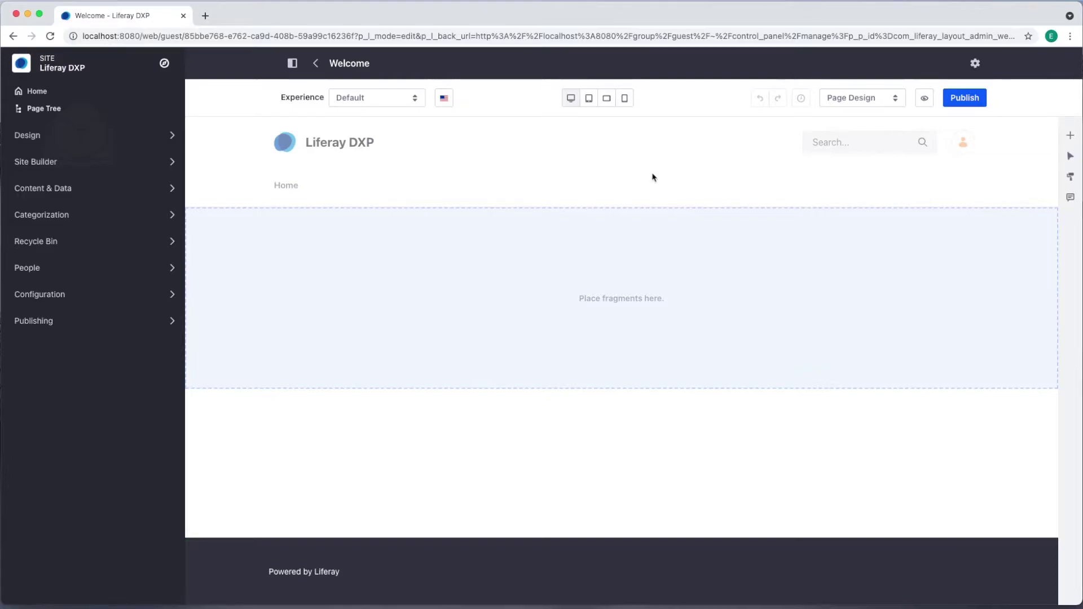
Search the fragments for 'Banner' and drag Banner Center into the empty page.
{"action": "left_click", "coordinate": [1069, 135]}
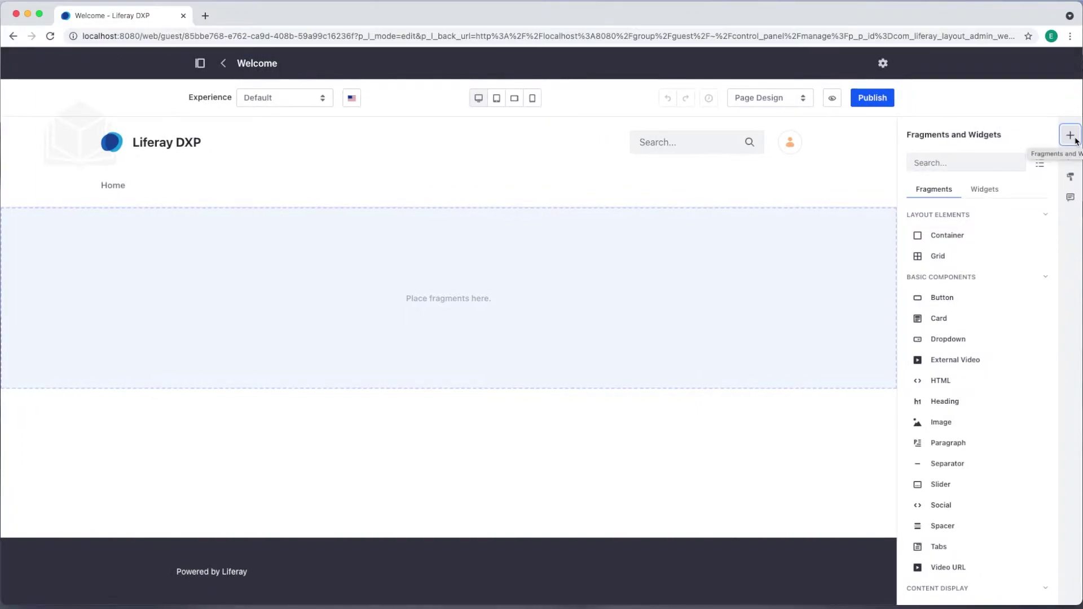
{"action": "left_click", "coordinate": [986, 189]}
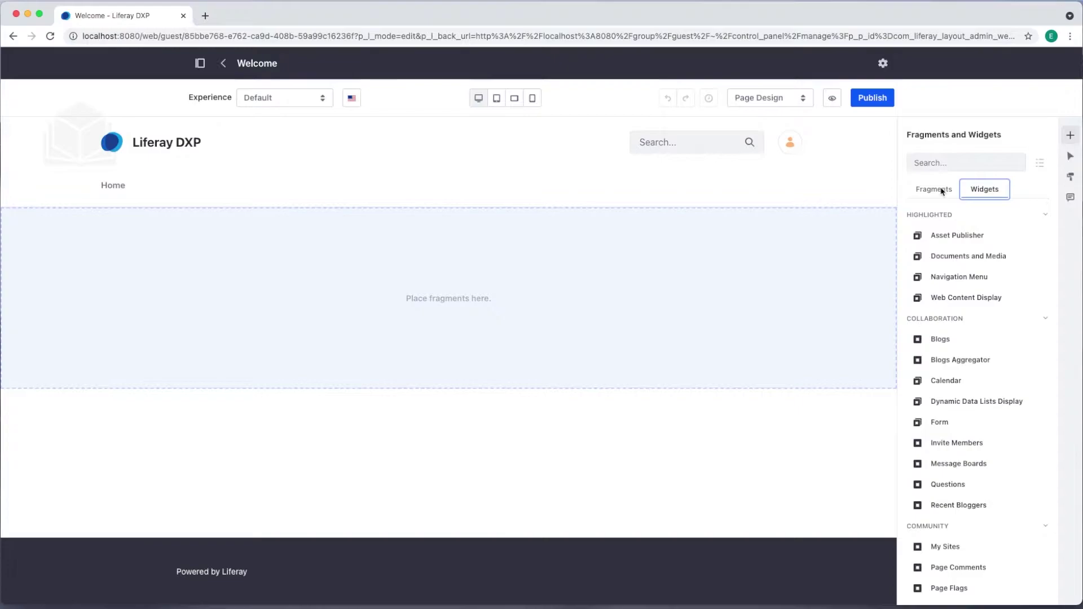
{"action": "left_click", "coordinate": [941, 191]}
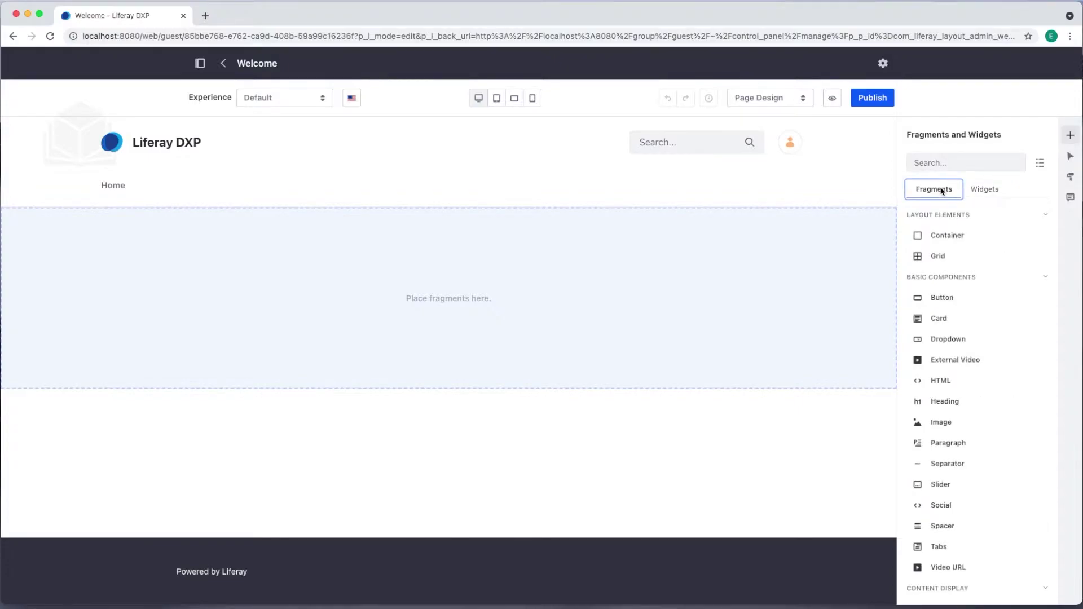
{"action": "left_click", "coordinate": [946, 160]}
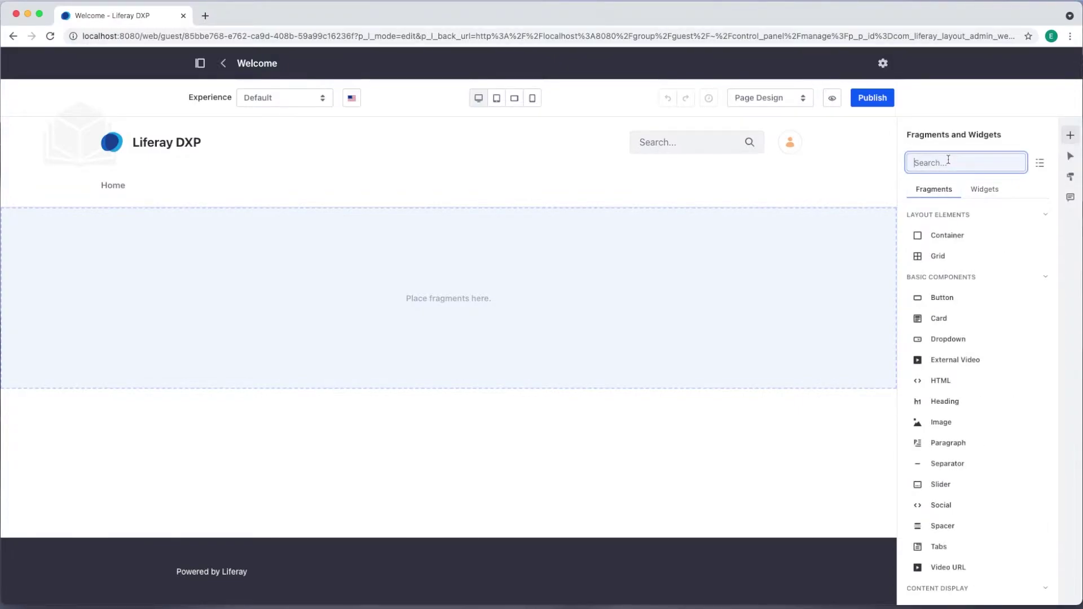
{"action": "type", "text": "Banner"}
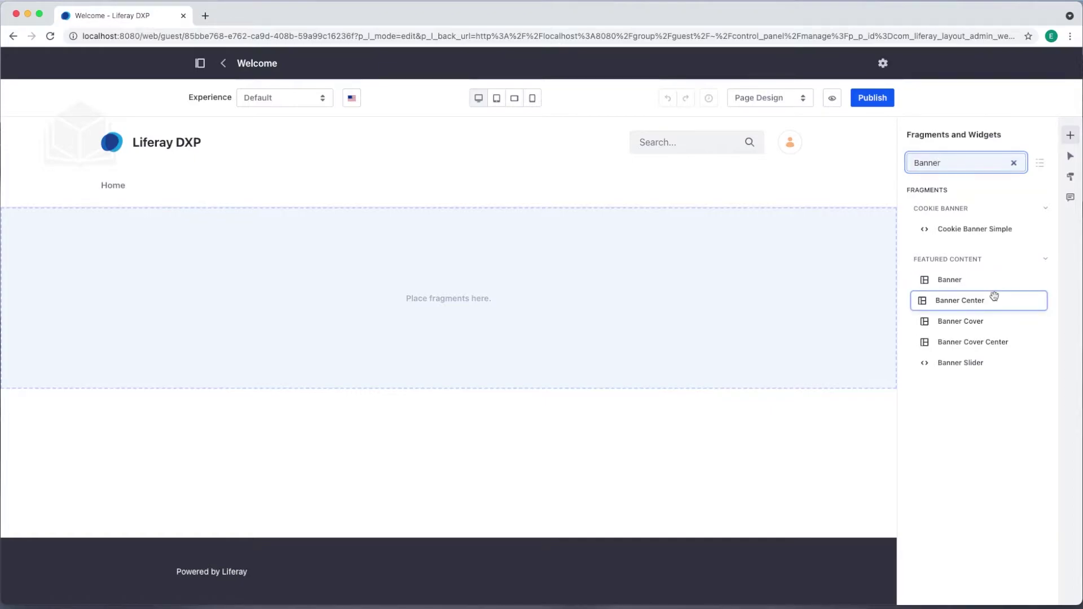
{"action": "left_click_drag", "start_coordinate": [994, 295], "coordinate": [524, 234]}
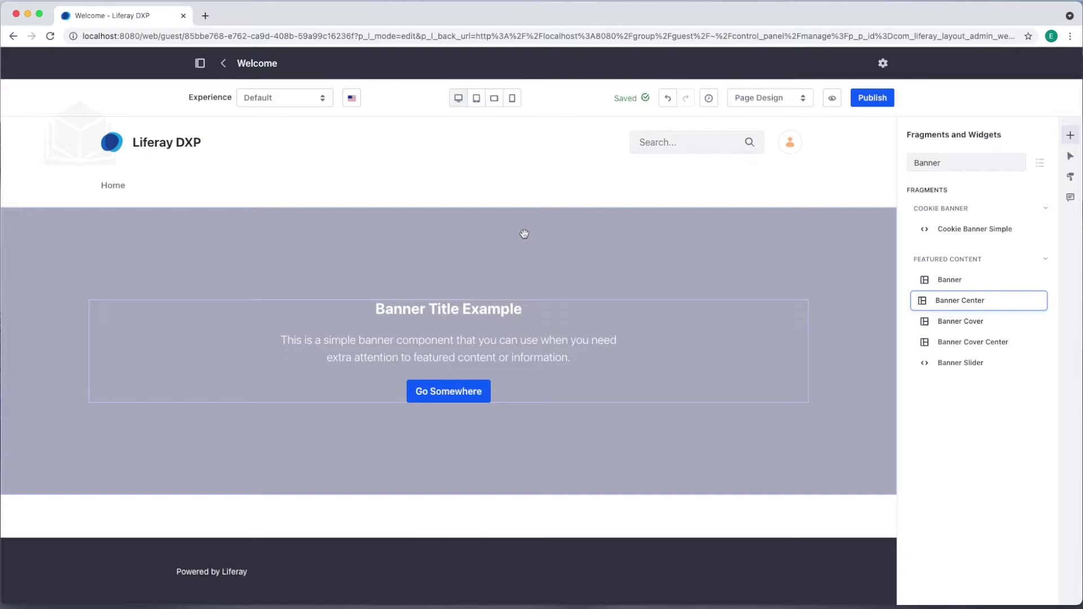
Replace the banner heading text with 'Welcome to Liferay!'.
{"action": "left_click", "coordinate": [450, 312]}
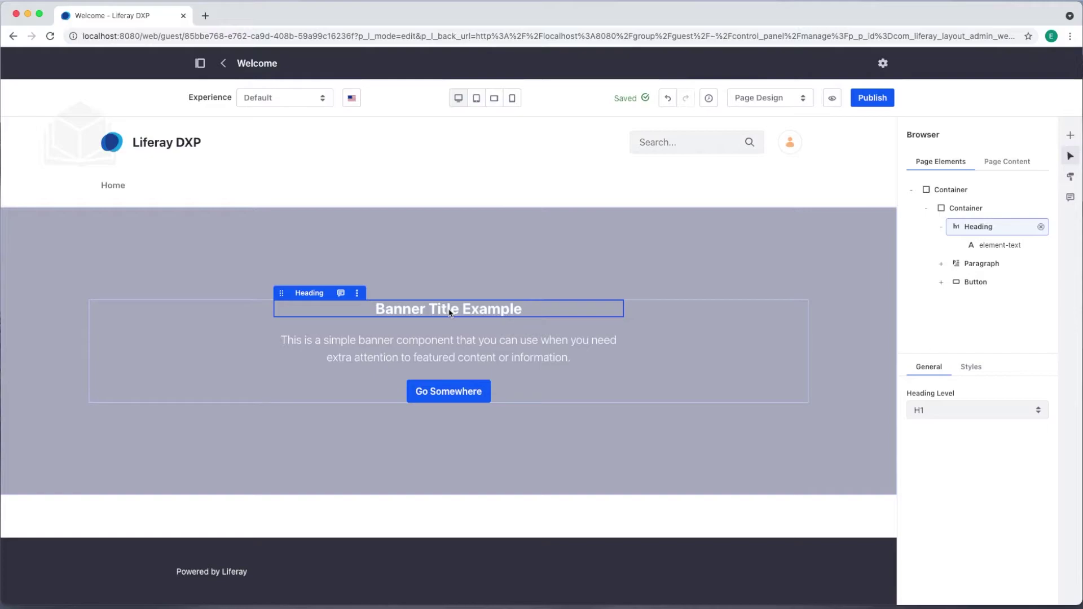
{"action": "double_click", "coordinate": [449, 310]}
{"action": "triple_click", "coordinate": [449, 309]}
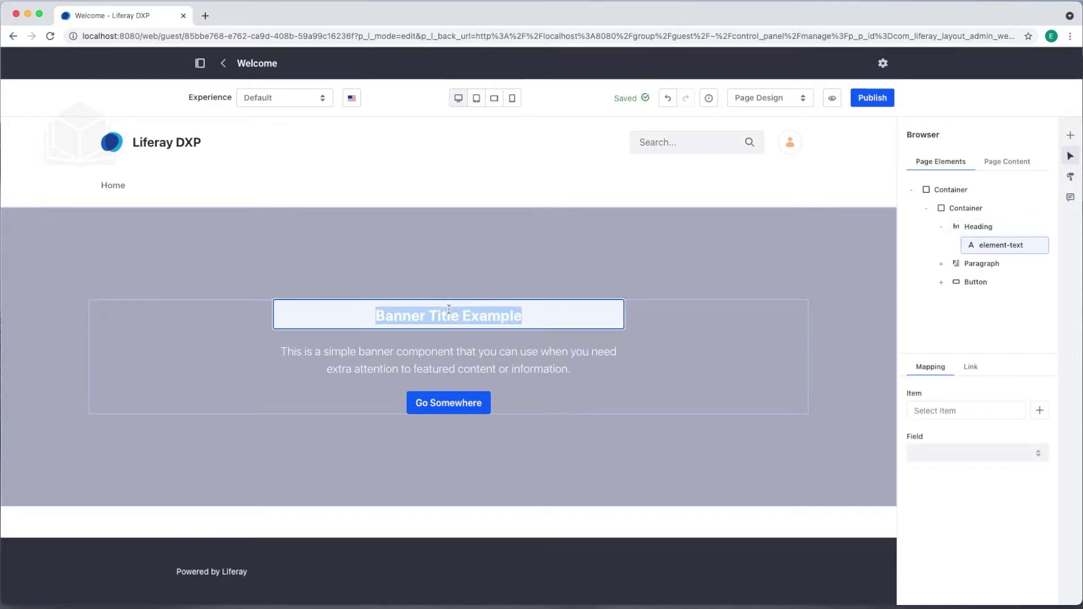
{"action": "key", "text": "BackSpace"}
{"action": "type", "text": "Welcome to Life"}
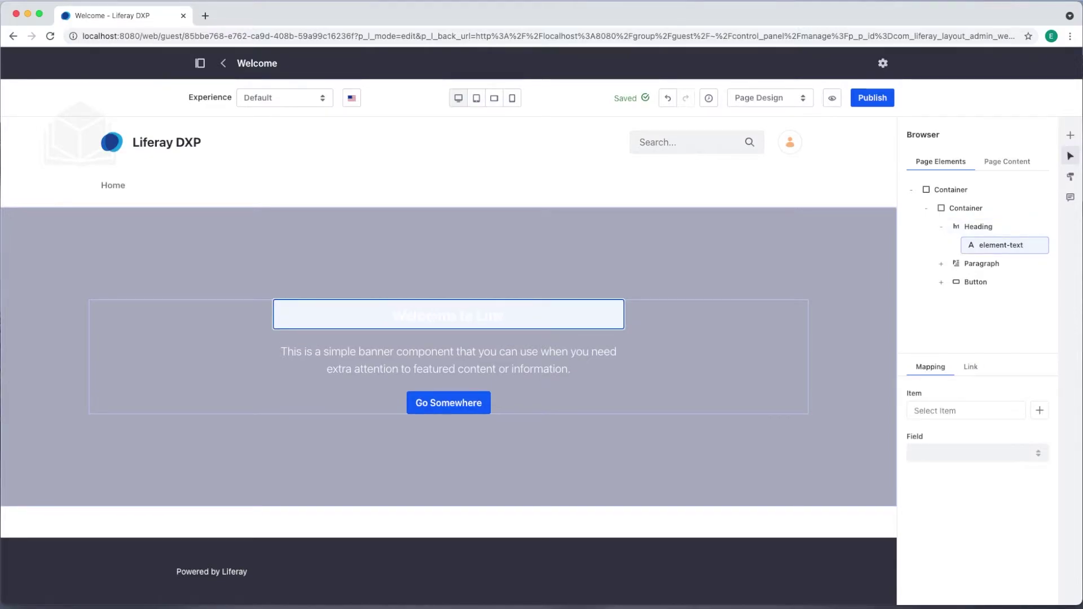
{"action": "type", "text": "ray!"}
{"action": "left_click", "coordinate": [483, 266]}
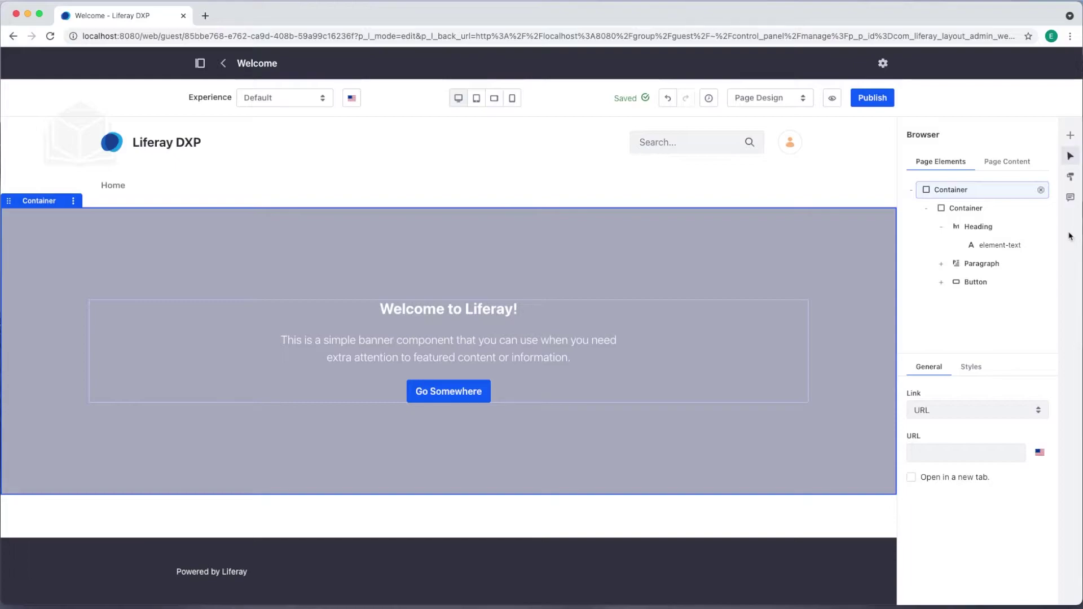
Set the heading's Text Color to Black in its Styles.
{"action": "left_click", "coordinate": [999, 226]}
{"action": "left_click", "coordinate": [966, 366]}
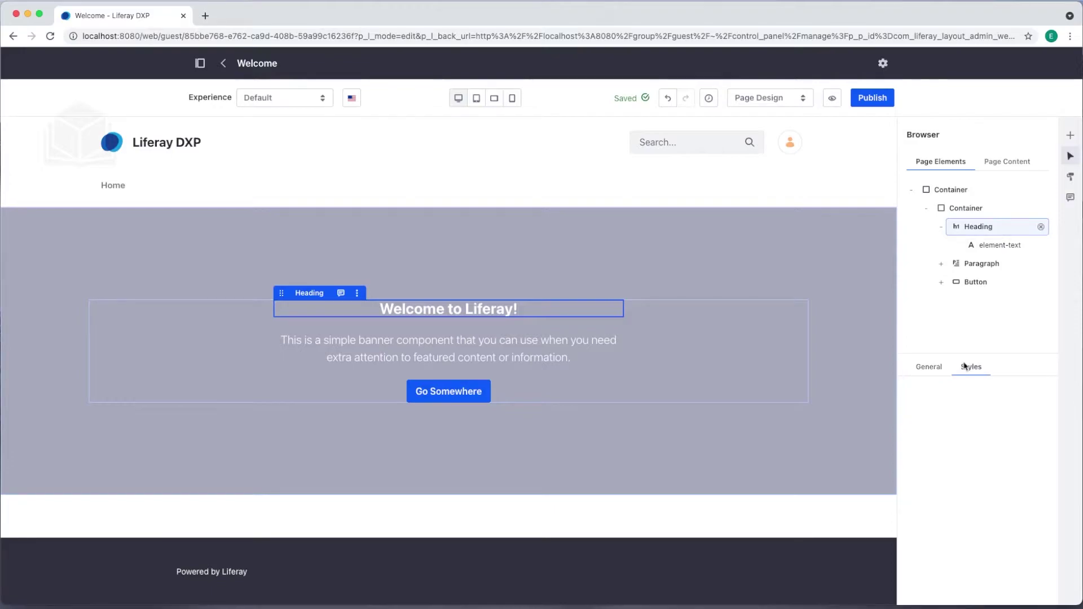
{"action": "scroll", "coordinate": [958, 479], "scroll_direction": "down", "scroll_amount": 2}
{"action": "scroll", "coordinate": [958, 480], "scroll_direction": "down", "scroll_amount": 5}
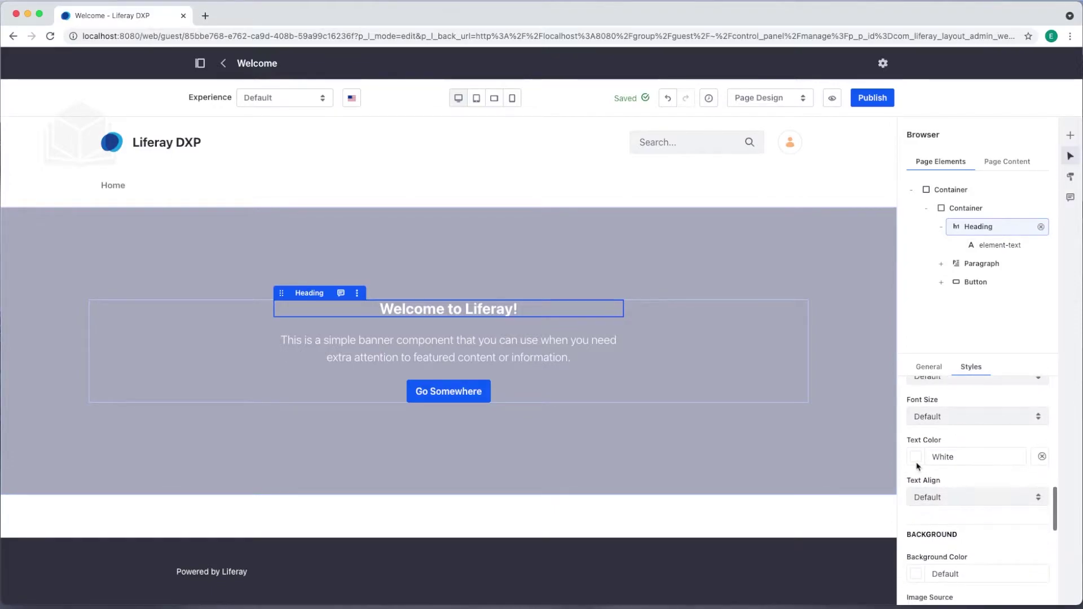
{"action": "left_click", "coordinate": [917, 457]}
{"action": "left_click", "coordinate": [1022, 294]}
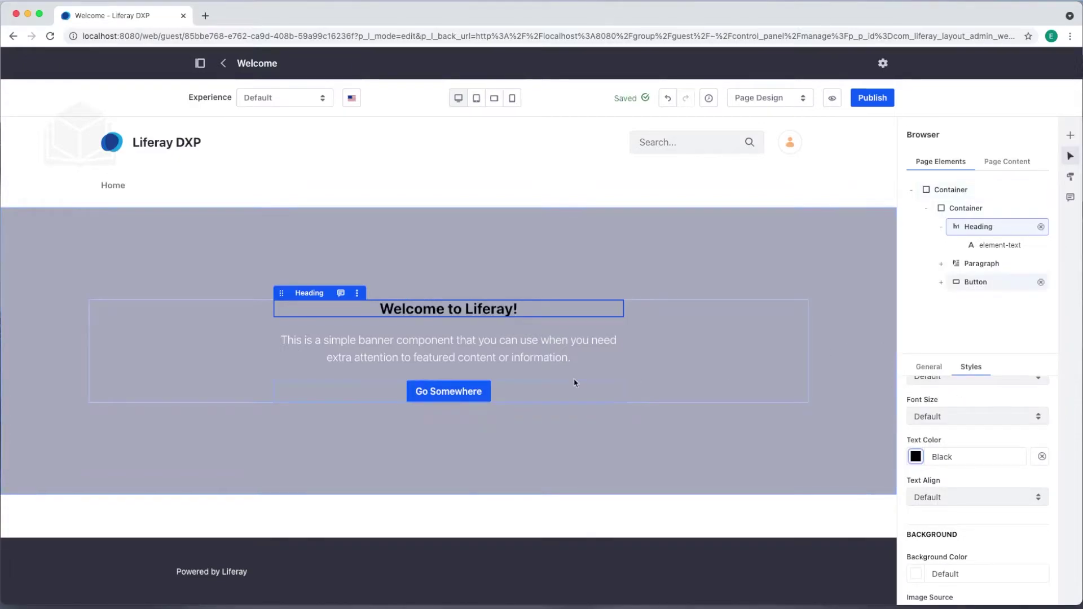
Relabel the banner's Go Somewhere button as 'Learn More'.
{"action": "left_click", "coordinate": [462, 393]}
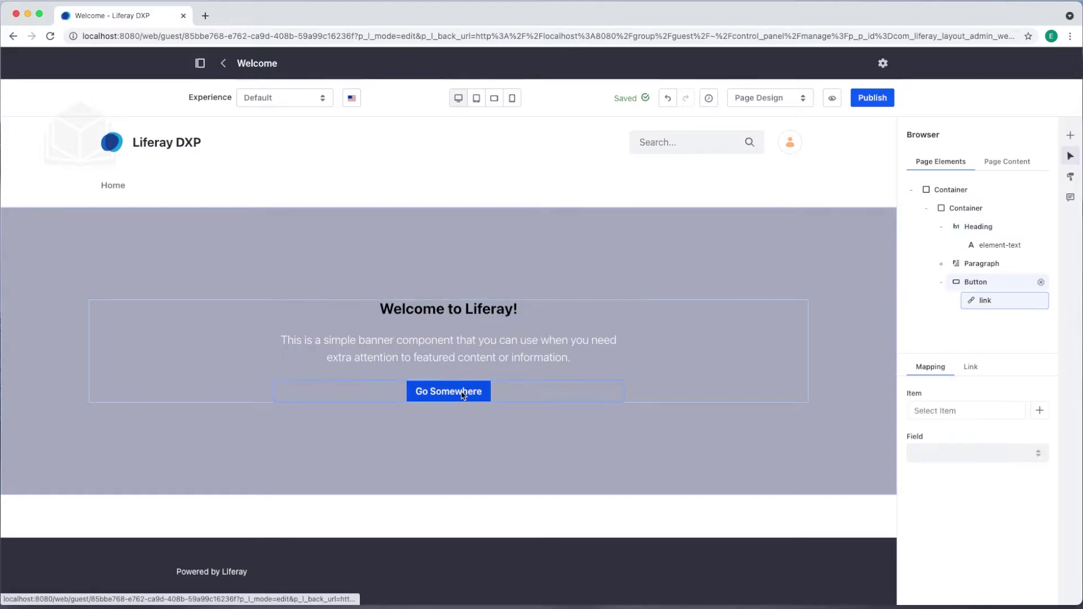
{"action": "double_click", "coordinate": [461, 394]}
{"action": "type", "text": "Learn More"}
{"action": "left_click", "coordinate": [537, 375]}
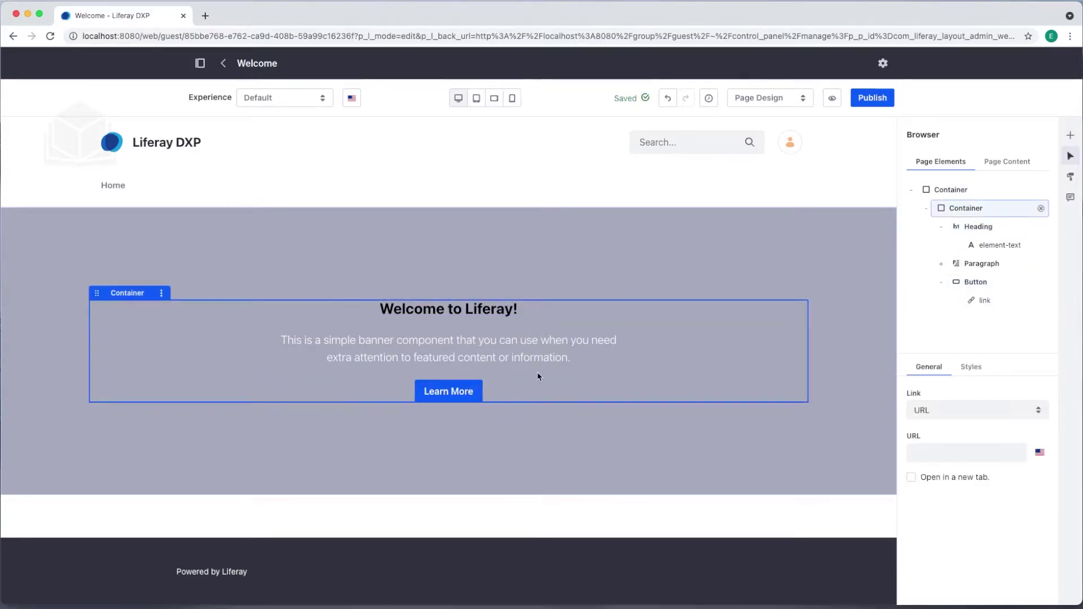
Set the Learn More button's Size to Large.
{"action": "left_click", "coordinate": [477, 390]}
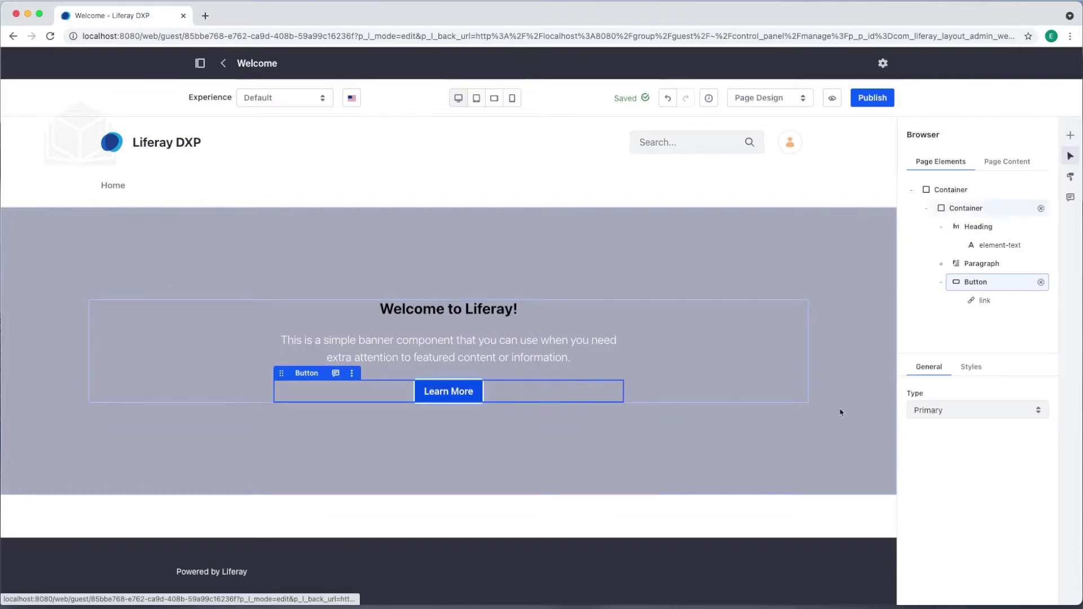
{"action": "left_click", "coordinate": [977, 368]}
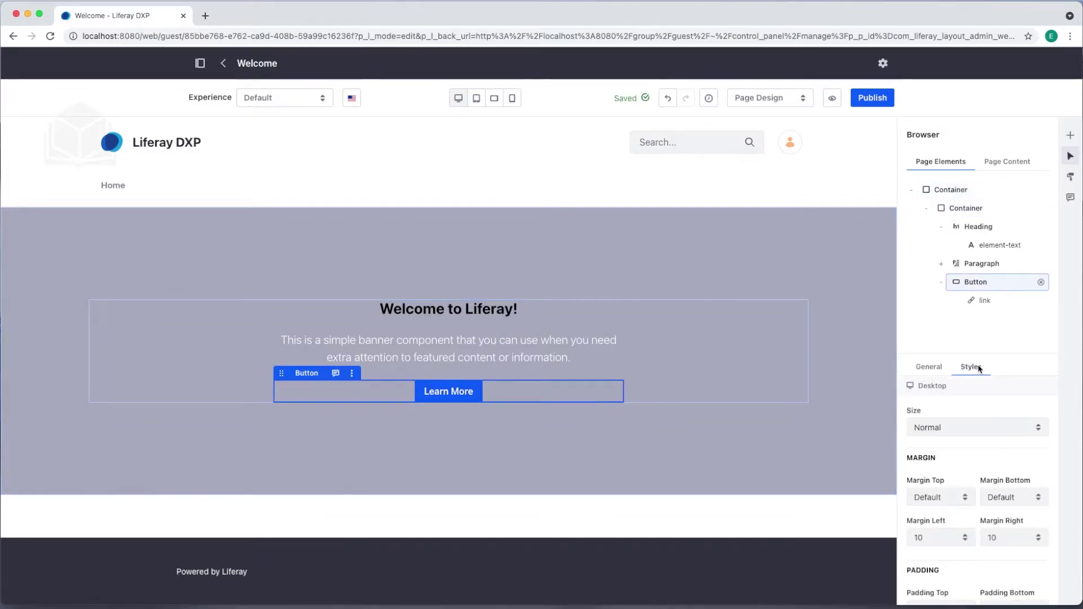
{"action": "left_click", "coordinate": [964, 427]}
{"action": "left_click", "coordinate": [962, 440]}
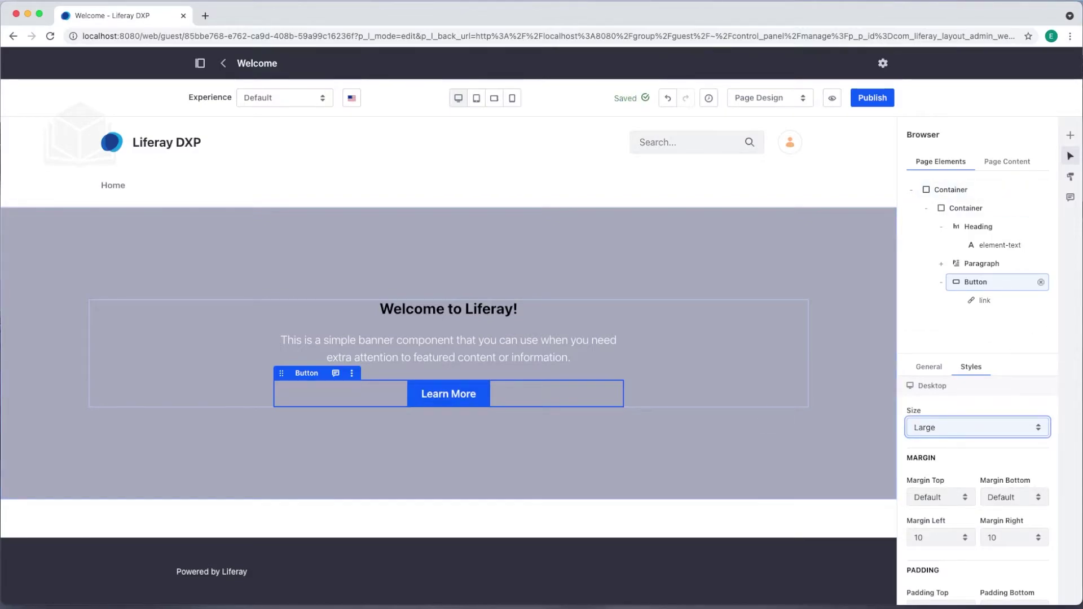
{"action": "left_click", "coordinate": [1070, 136]}
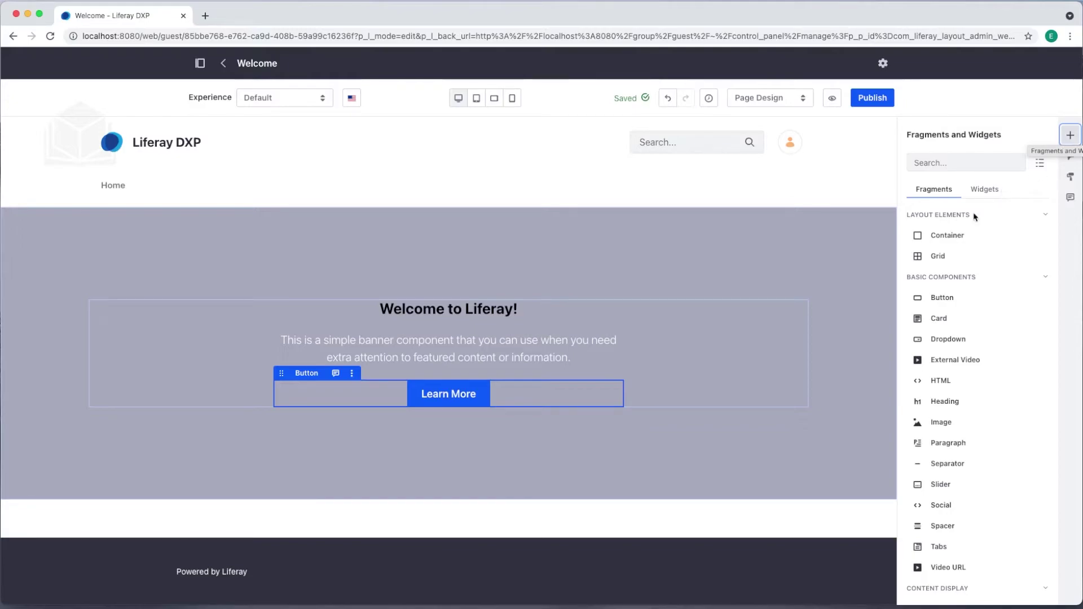
Drop a Grid fragment below the banner and set its Number of Modules to 4.
{"action": "left_click_drag", "start_coordinate": [958, 255], "coordinate": [534, 511]}
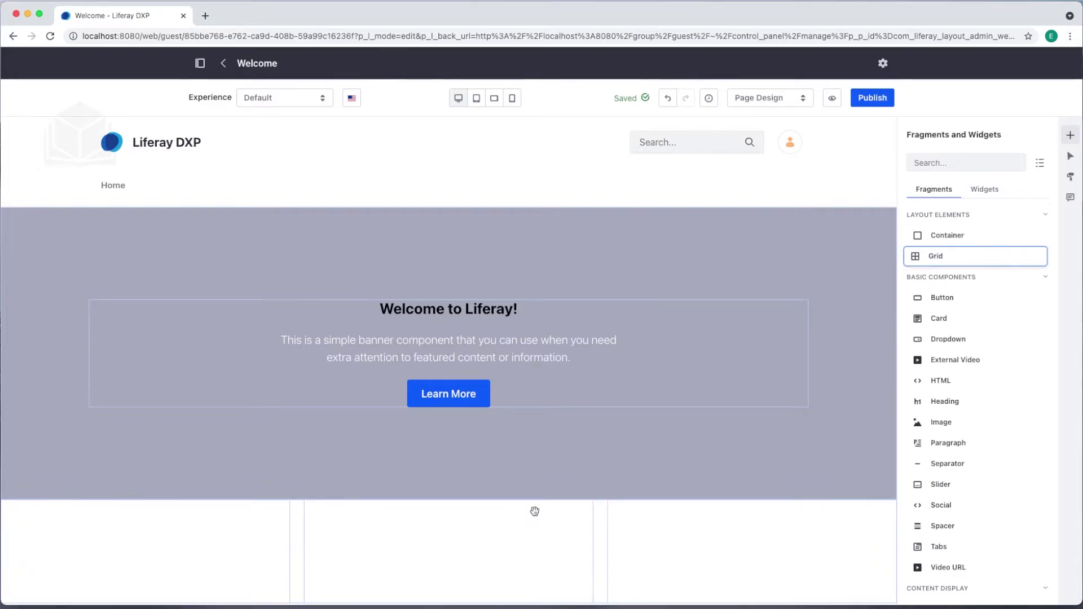
{"action": "scroll", "coordinate": [677, 479], "scroll_direction": "down", "scroll_amount": 2}
{"action": "left_click", "coordinate": [714, 463]}
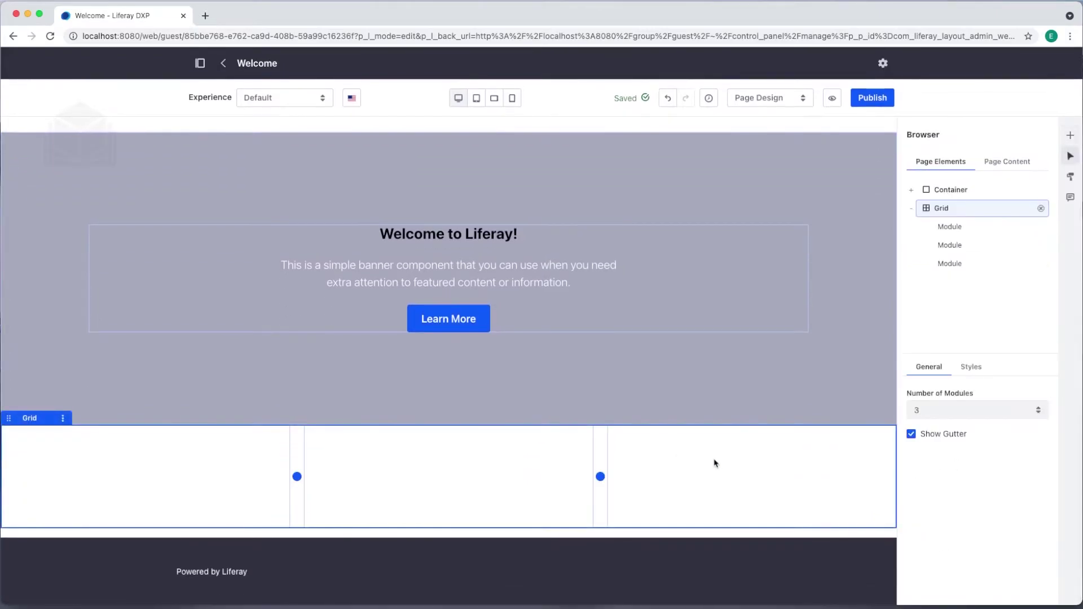
{"action": "left_click", "coordinate": [999, 410]}
{"action": "left_click", "coordinate": [1001, 424]}
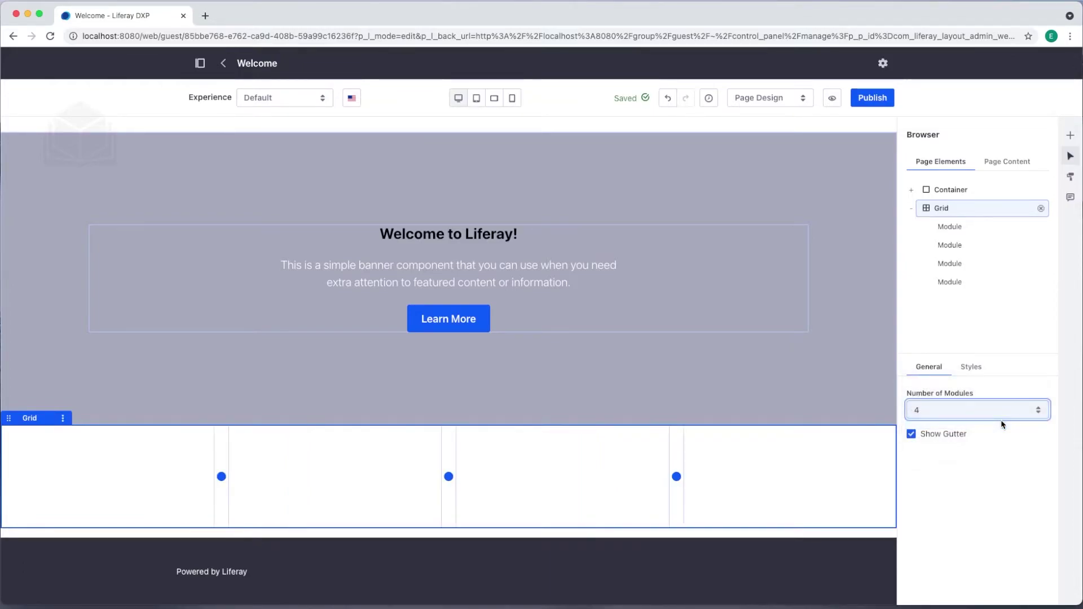
{"action": "mouse_move", "coordinate": [449, 477]}
{"action": "left_mouse_down"}
{"action": "mouse_move", "coordinate": [389, 482]}
{"action": "mouse_move", "coordinate": [548, 485]}
{"action": "mouse_move", "coordinate": [456, 475]}
{"action": "left_mouse_up"}
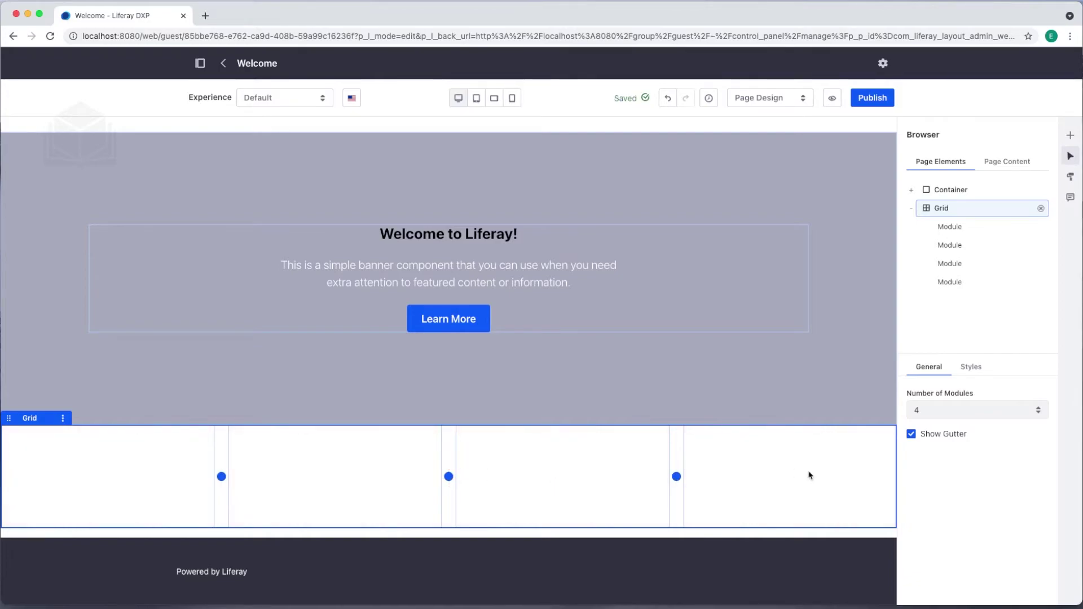
Drag a Card fragment into each of the four grid columns.
{"action": "left_click", "coordinate": [1071, 135]}
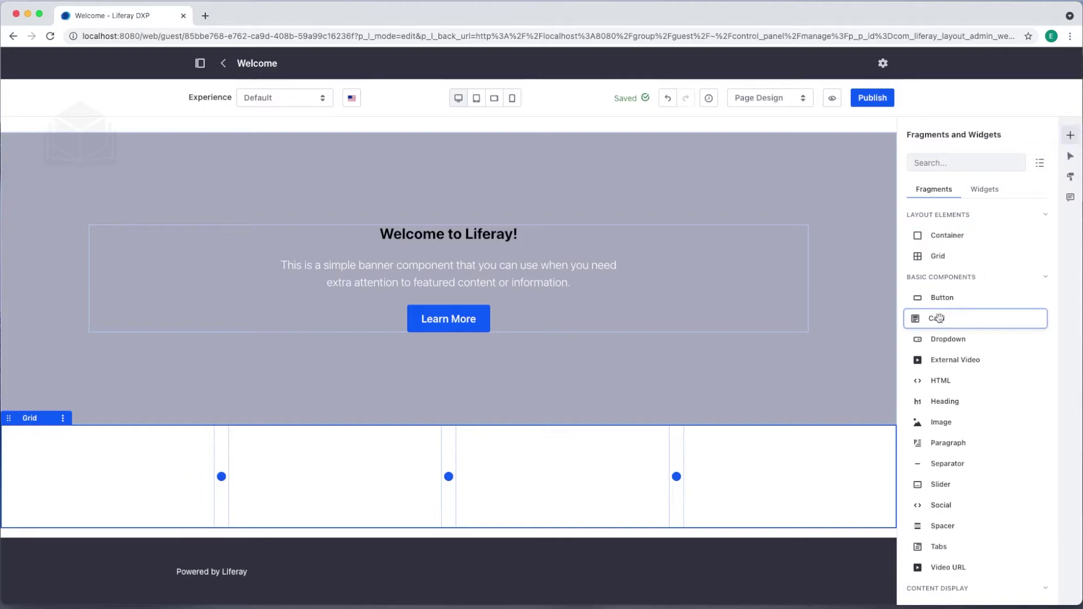
{"action": "left_click_drag", "start_coordinate": [950, 317], "coordinate": [780, 451]}
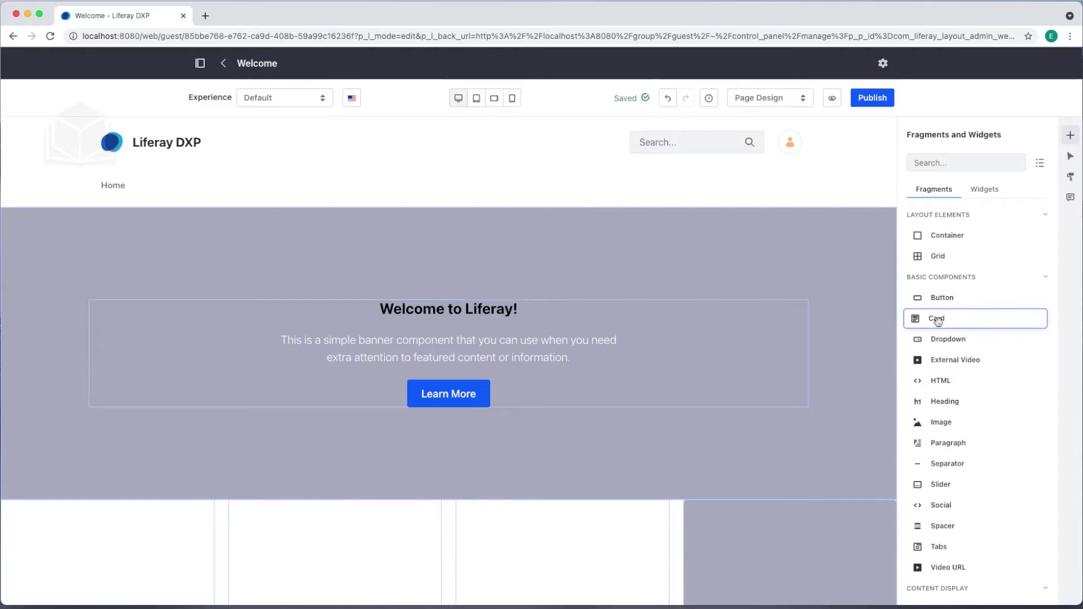
{"action": "left_click_drag", "start_coordinate": [938, 318], "coordinate": [576, 566]}
{"action": "scroll", "coordinate": [906, 244], "scroll_direction": "down", "scroll_amount": 3}
{"action": "left_click_drag", "start_coordinate": [938, 222], "coordinate": [375, 374]}
{"action": "left_click_drag", "start_coordinate": [939, 129], "coordinate": [99, 368]}
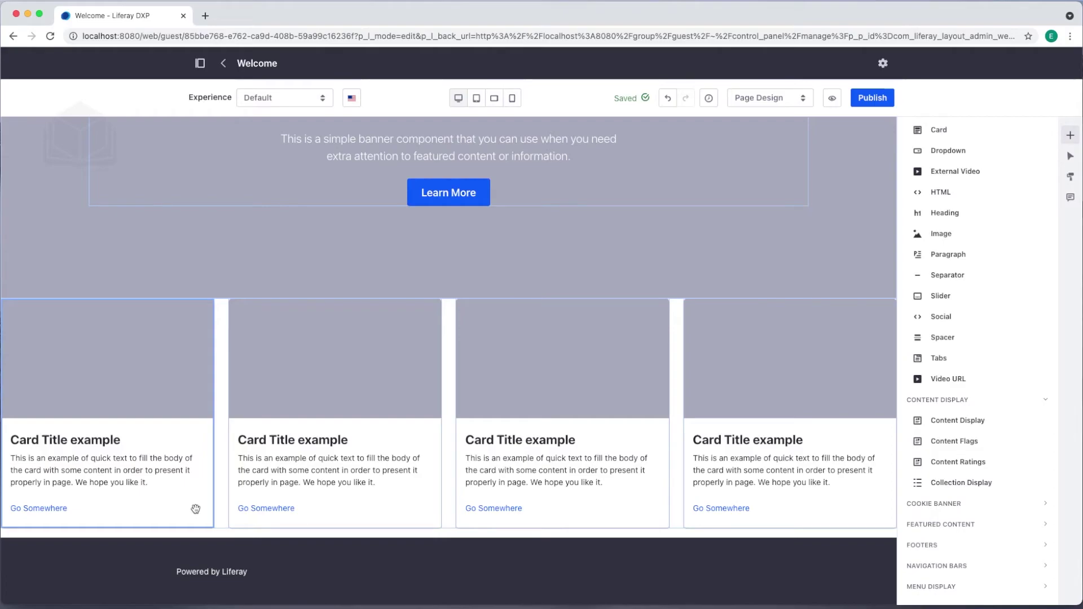
{"action": "left_click", "coordinate": [80, 418]}
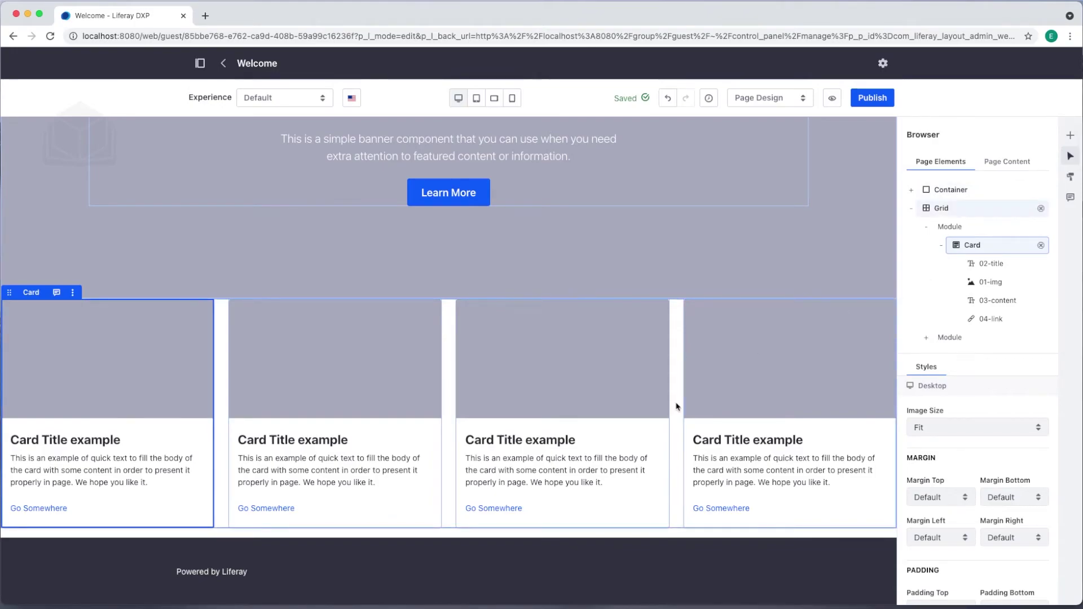
Drag the Media Gallery widget from Widgets > Content Management below the four cards.
{"action": "left_click", "coordinate": [1071, 137]}
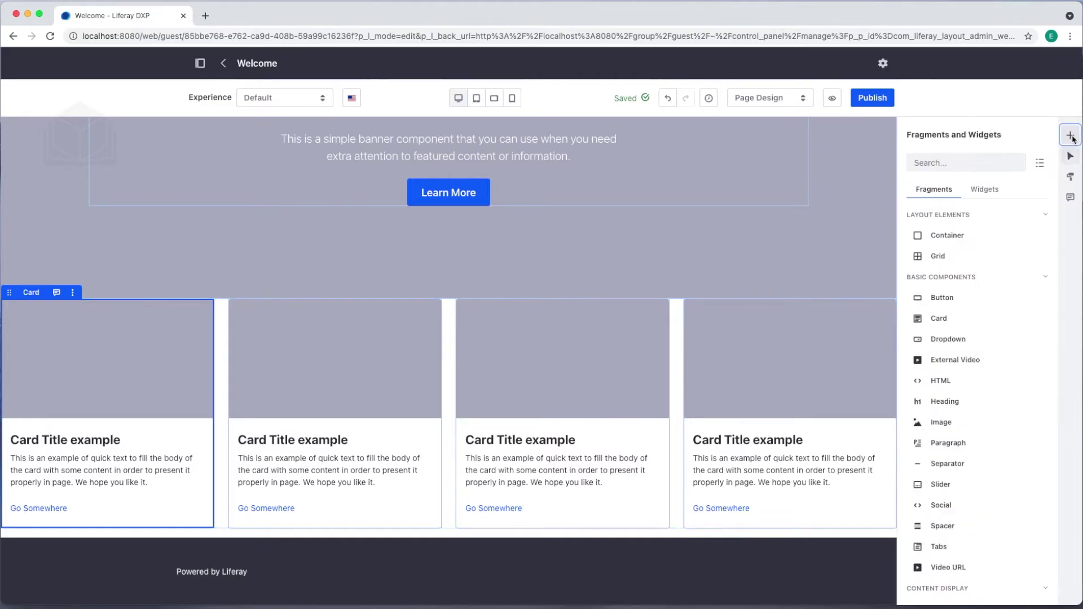
{"action": "left_click", "coordinate": [989, 189]}
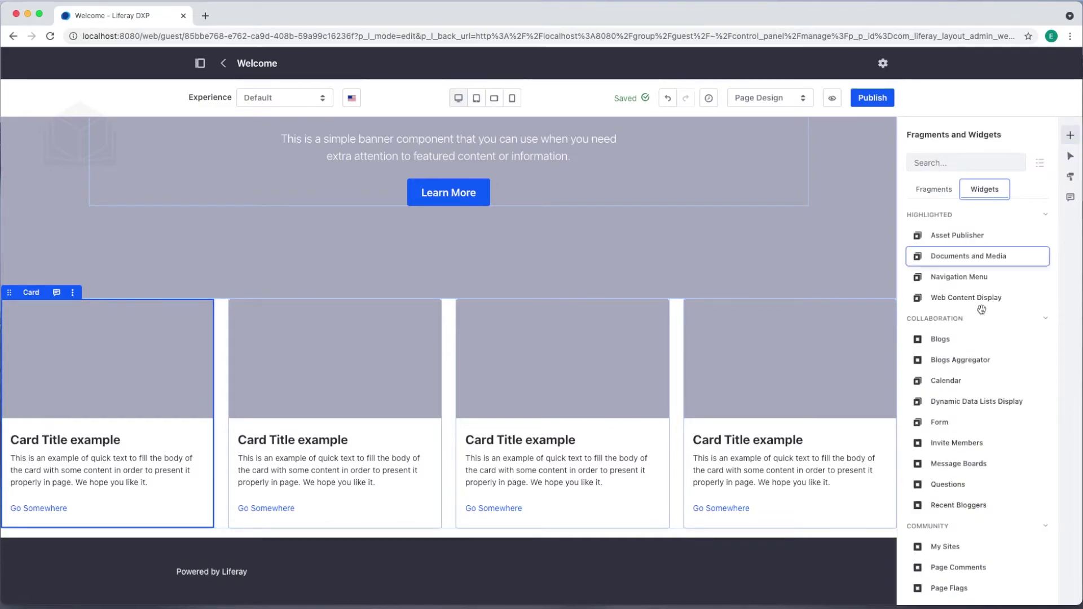
{"action": "scroll", "coordinate": [964, 407], "scroll_direction": "down", "scroll_amount": 3}
{"action": "scroll", "coordinate": [964, 407], "scroll_direction": "down", "scroll_amount": 1}
{"action": "left_click", "coordinate": [953, 461]}
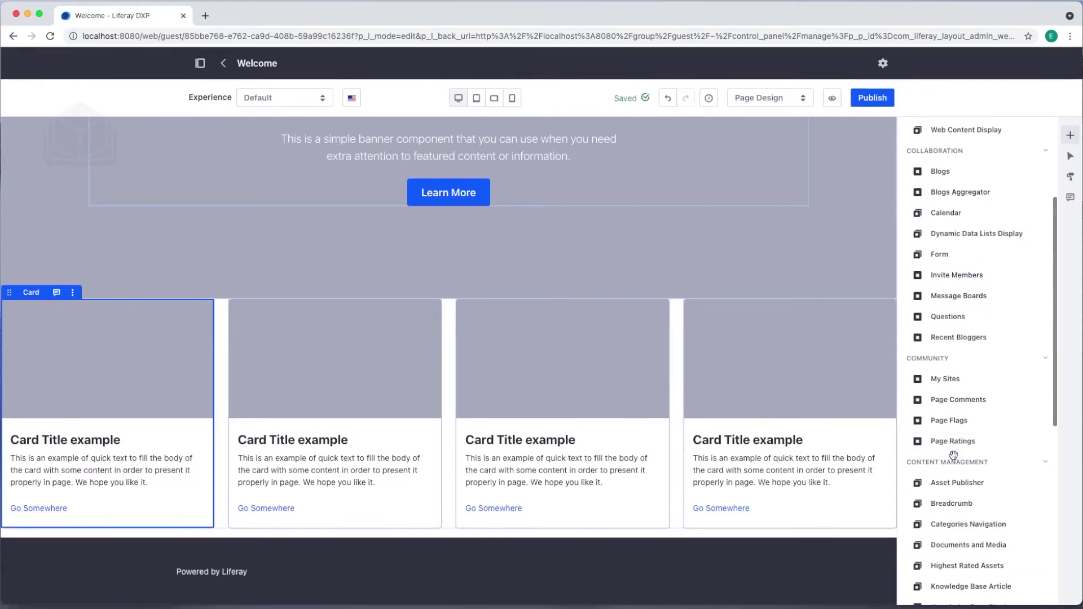
{"action": "scroll", "coordinate": [958, 521], "scroll_direction": "down", "scroll_amount": 7}
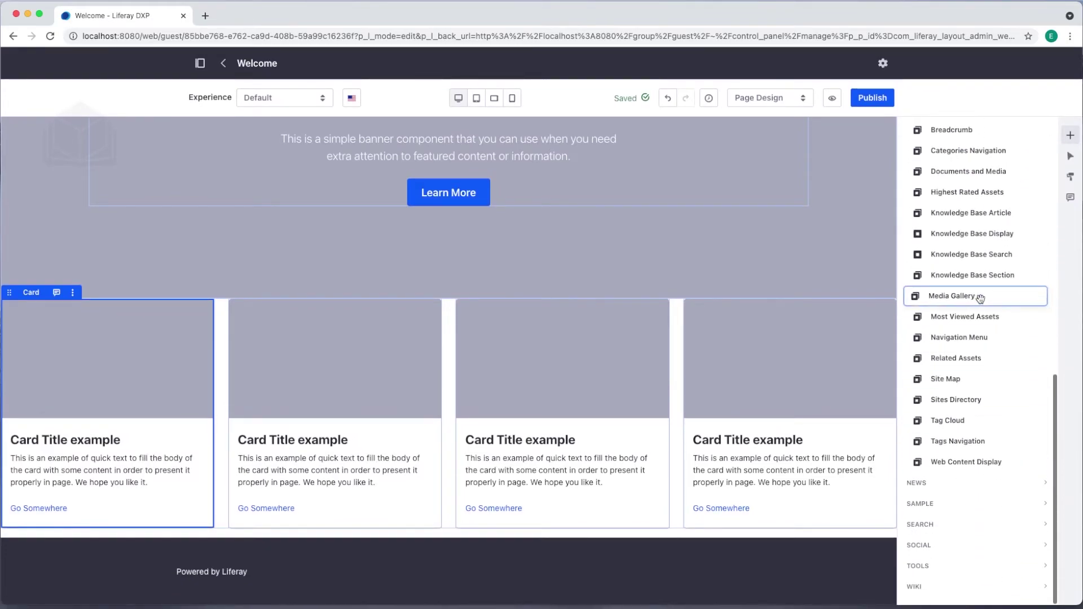
{"action": "left_click_drag", "start_coordinate": [980, 298], "coordinate": [500, 536]}
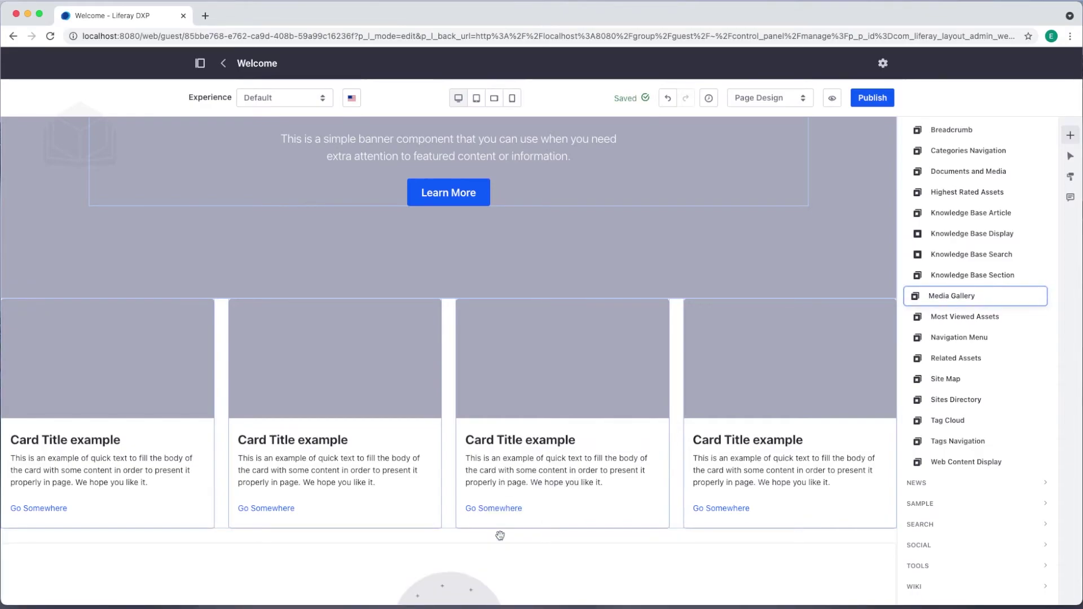
{"action": "scroll", "coordinate": [527, 408], "scroll_direction": "down", "scroll_amount": 4}
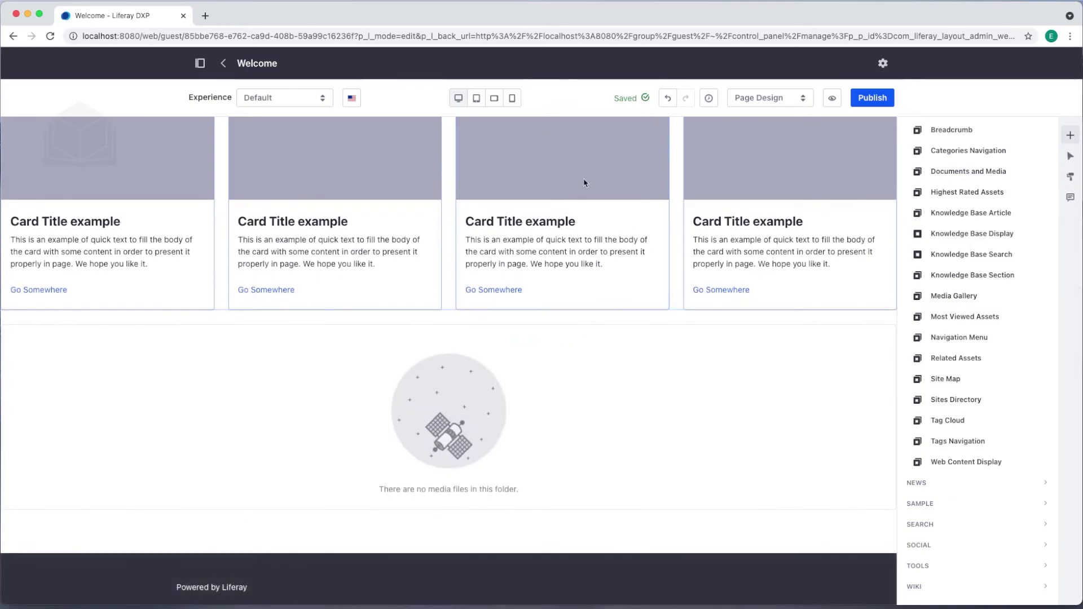
{"action": "scroll", "coordinate": [519, 252], "scroll_direction": "up", "scroll_amount": 3}
{"action": "scroll", "coordinate": [519, 252], "scroll_direction": "up", "scroll_amount": 5}
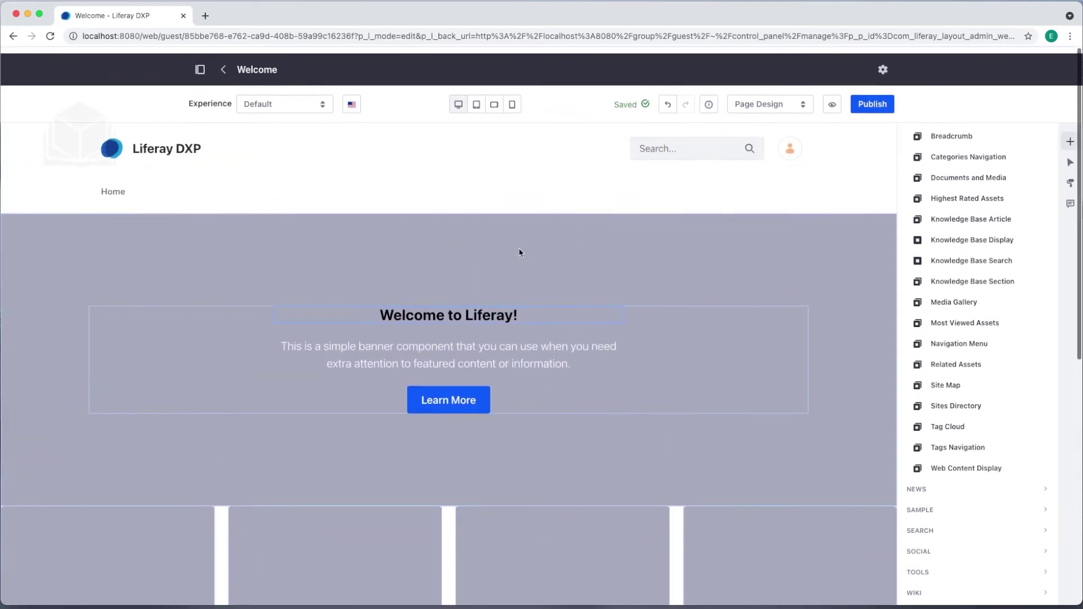
Publish the Welcome page and open it from the Pages list.
{"action": "left_click", "coordinate": [878, 102]}
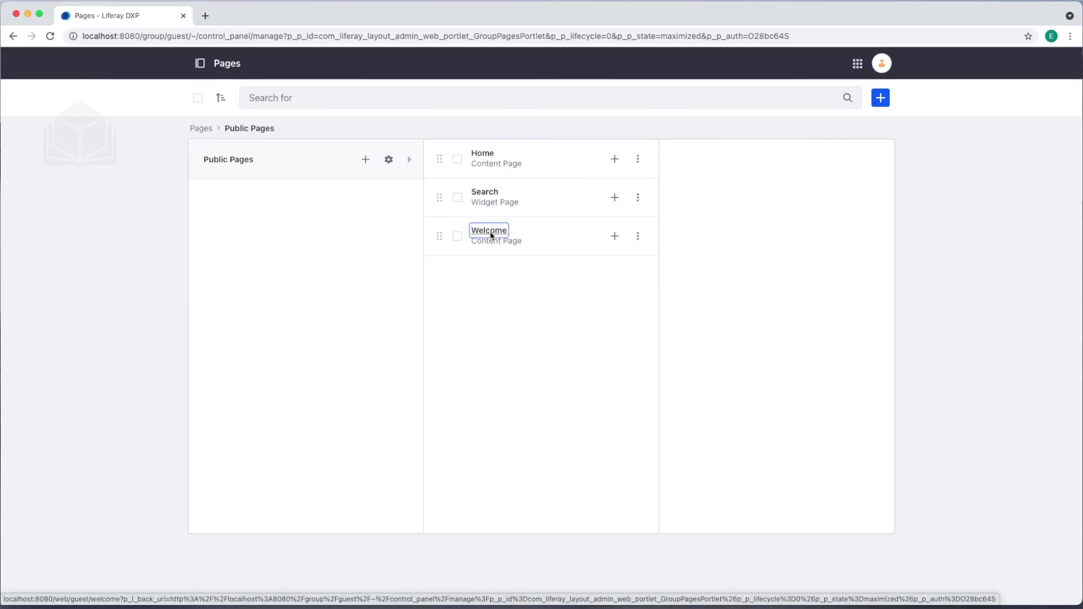
{"action": "left_click", "coordinate": [488, 231]}
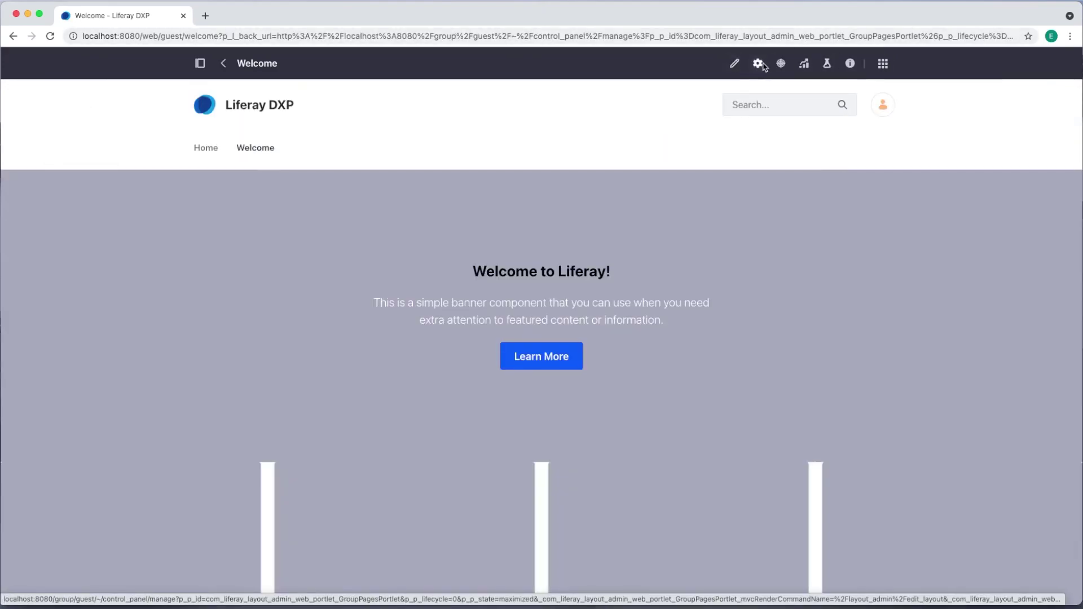